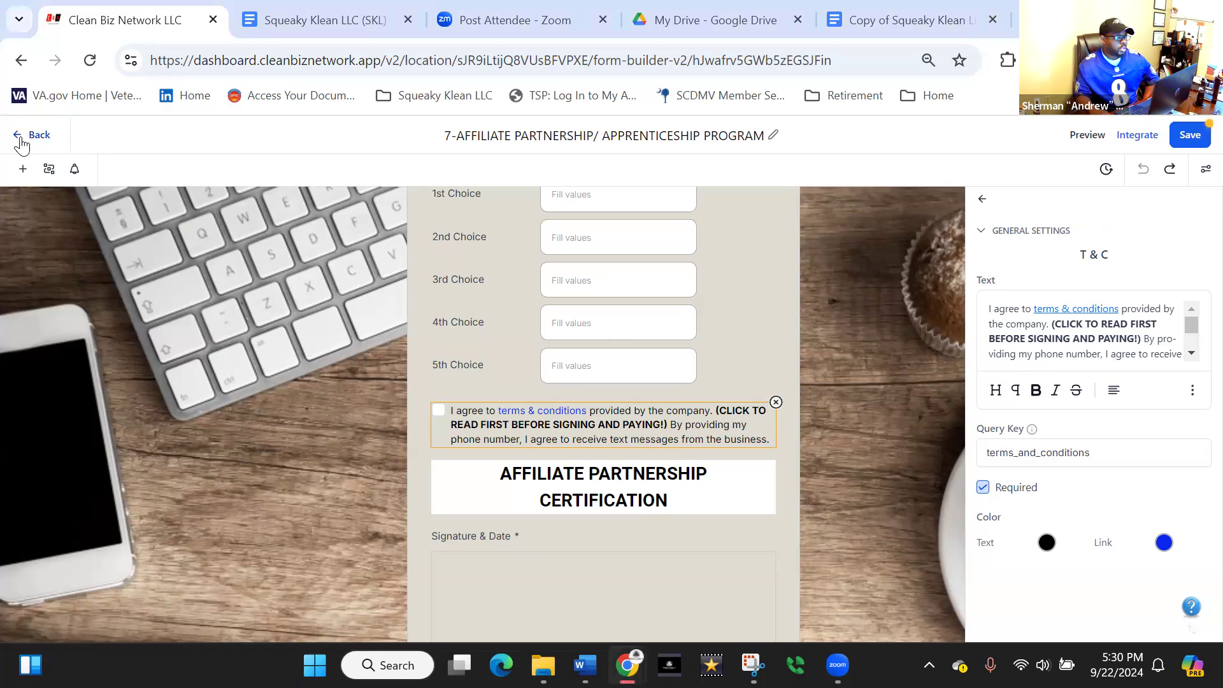
Step: Stay in the form builder instead of discarding the unsaved work, and save the form
{"action": "left_click", "coordinate": [38, 142]}
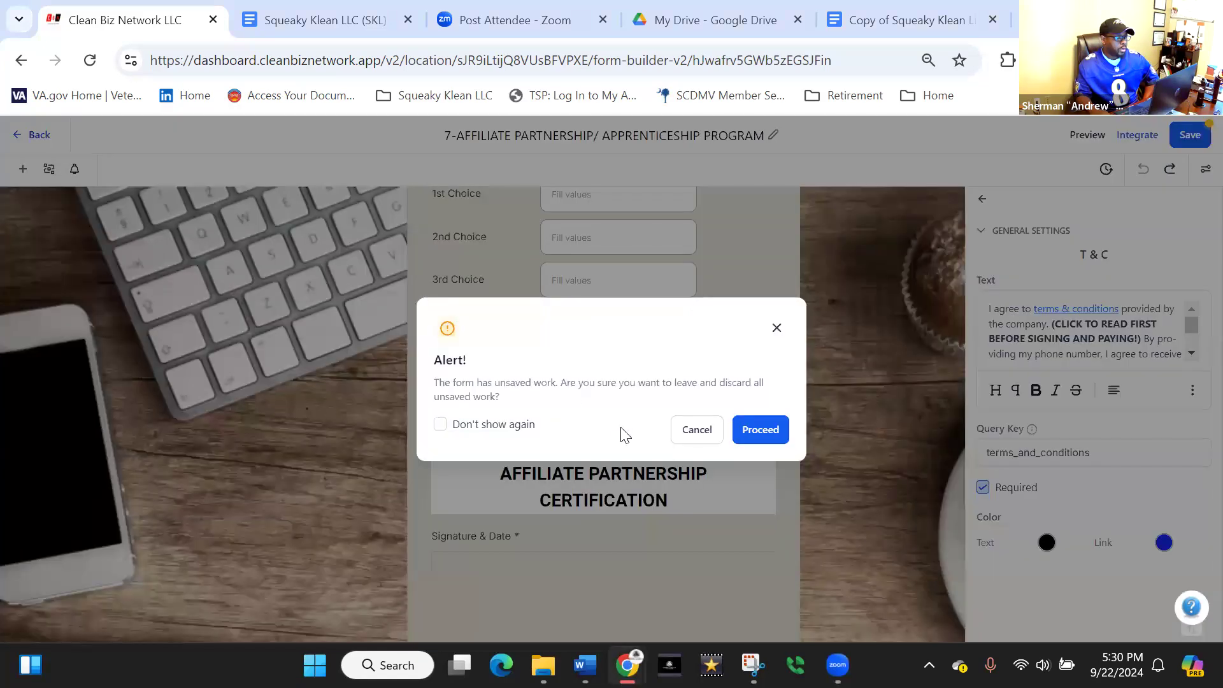
{"action": "left_click", "coordinate": [777, 327]}
{"action": "scroll", "coordinate": [263, 294], "scroll_direction": "up", "scroll_amount": 10}
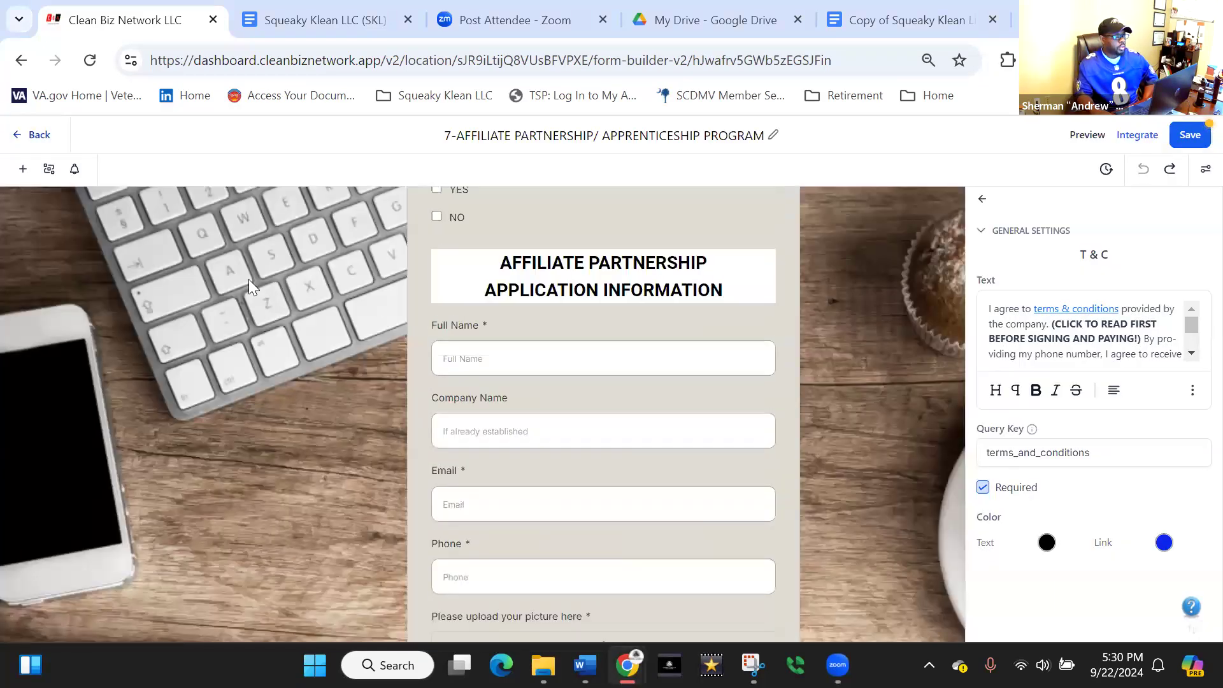
{"action": "left_click", "coordinate": [1190, 136]}
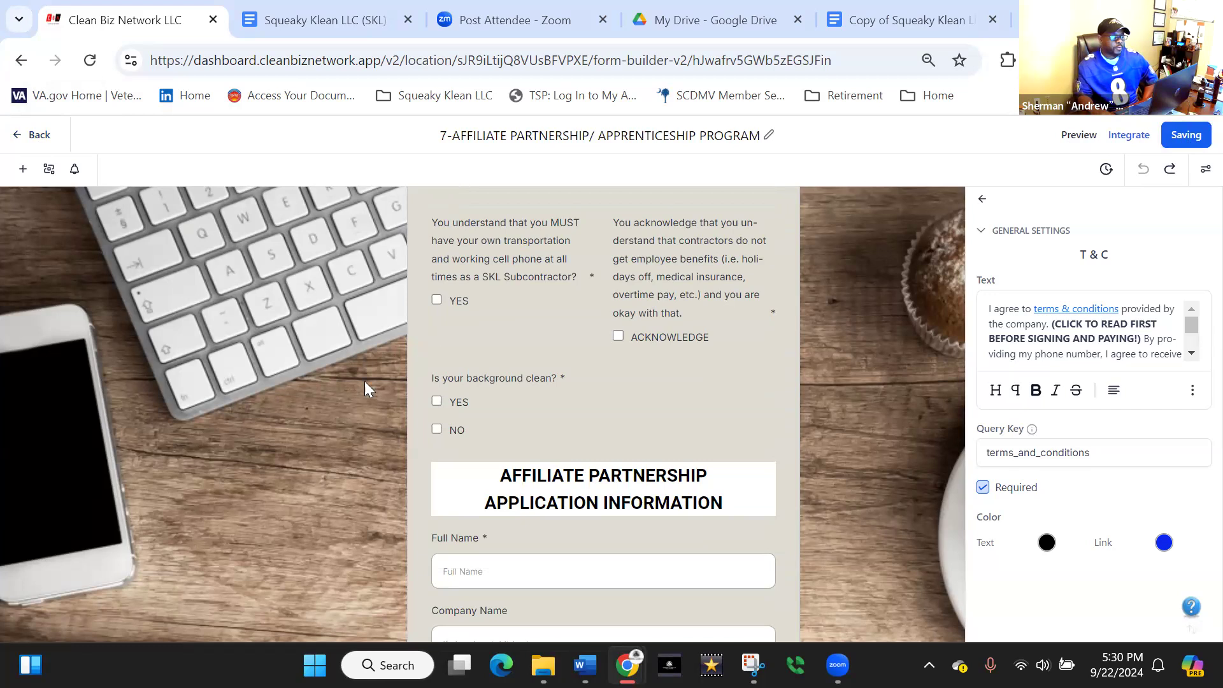
Step: Review the form from its title through the applicant fields to the terms & conditions checkbox
{"action": "scroll", "coordinate": [227, 359], "scroll_direction": "up", "scroll_amount": 5}
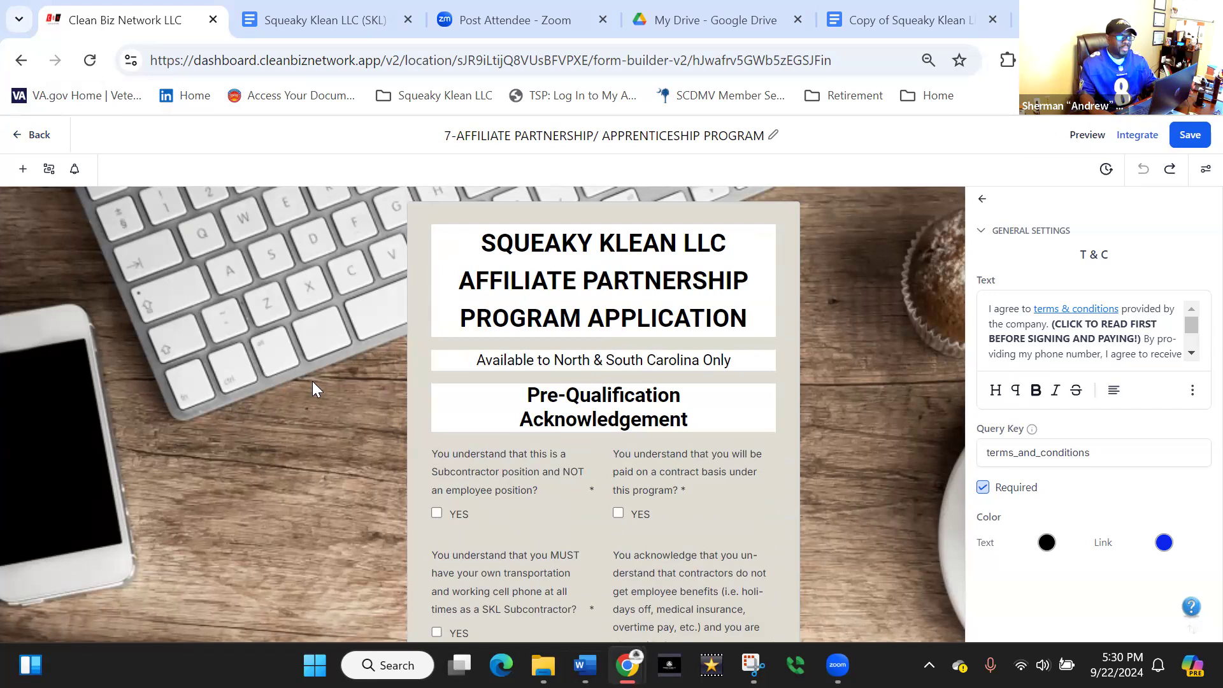
{"action": "scroll", "coordinate": [312, 381], "scroll_direction": "down", "scroll_amount": 10}
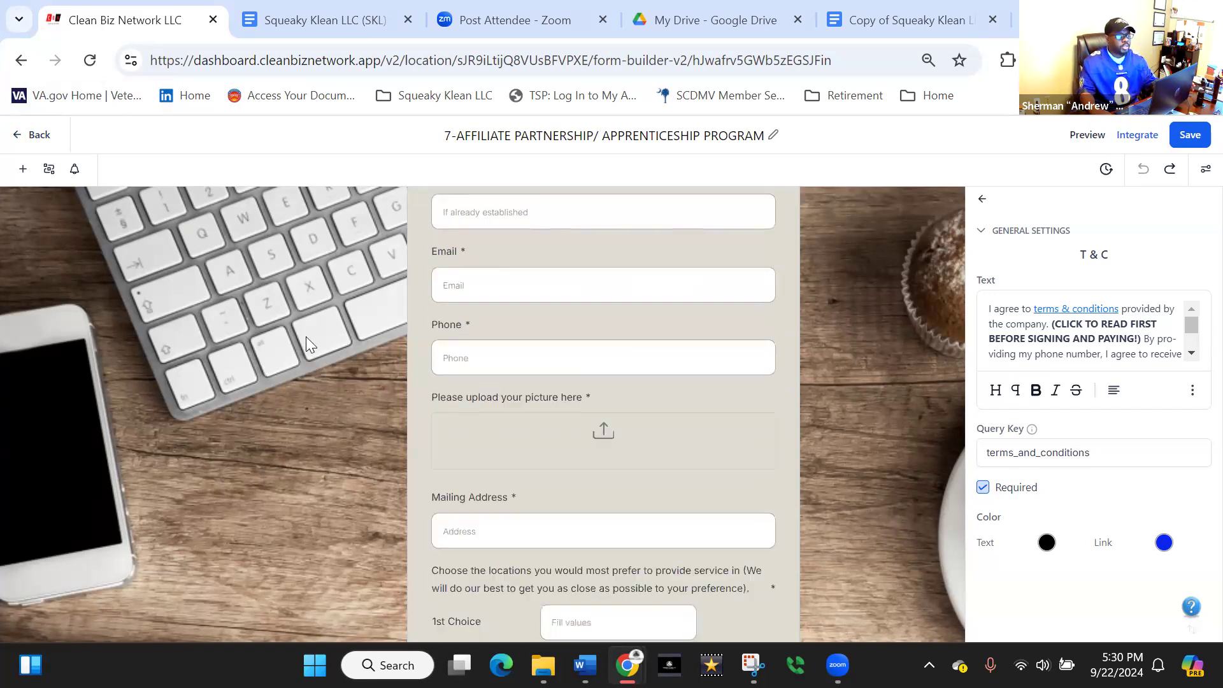
{"action": "scroll", "coordinate": [314, 323], "scroll_direction": "down", "scroll_amount": 6}
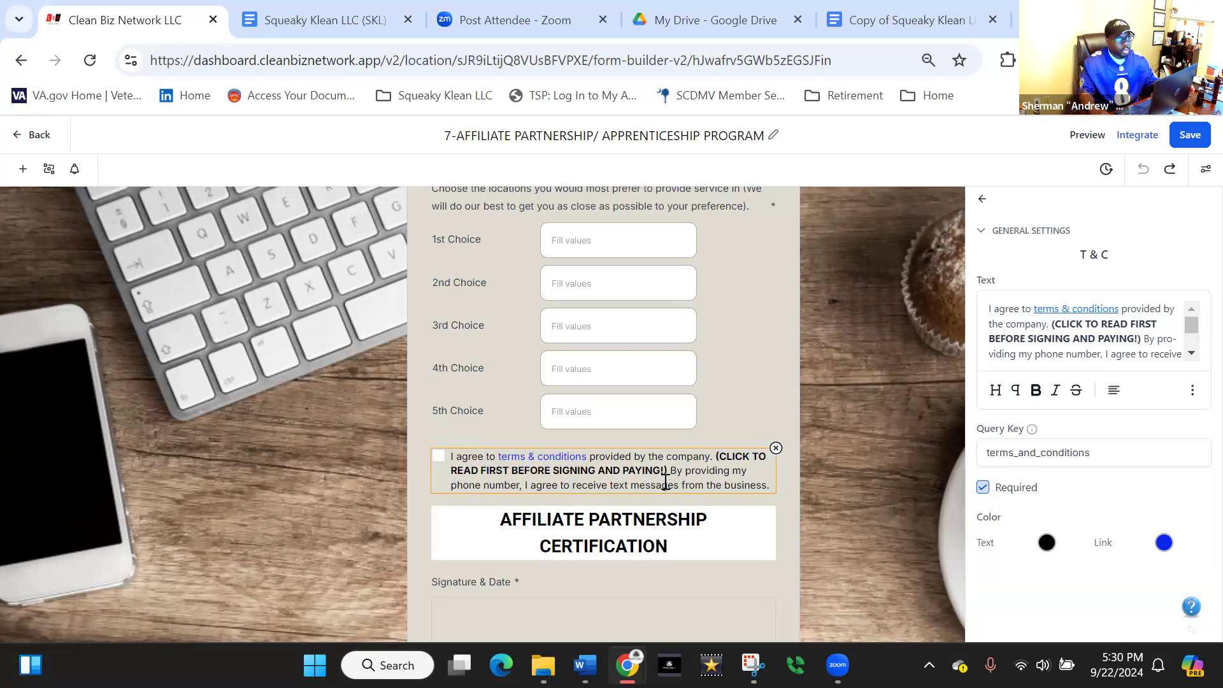
Step: Locate the T & C element among the available form elements and select the existing terms & conditions block in the form
{"action": "left_click", "coordinate": [23, 171]}
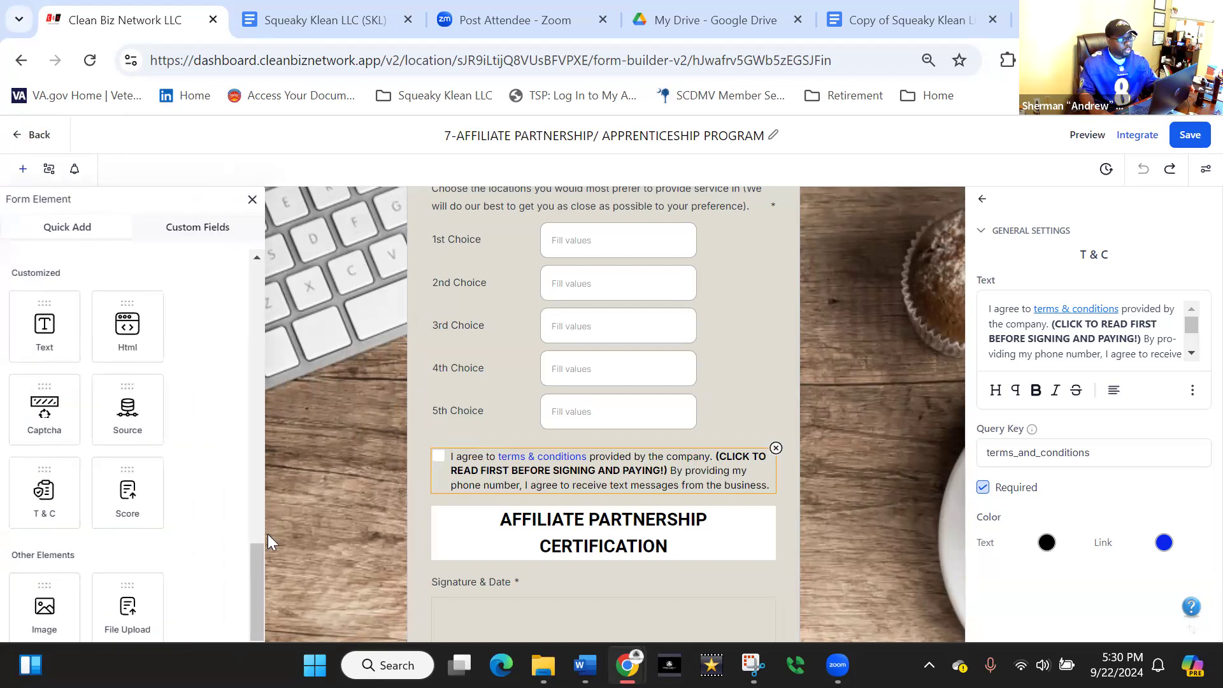
{"action": "mouse_move", "coordinate": [259, 563]}
{"action": "left_mouse_down"}
{"action": "mouse_move", "coordinate": [235, 402]}
{"action": "mouse_move", "coordinate": [255, 577]}
{"action": "left_mouse_up"}
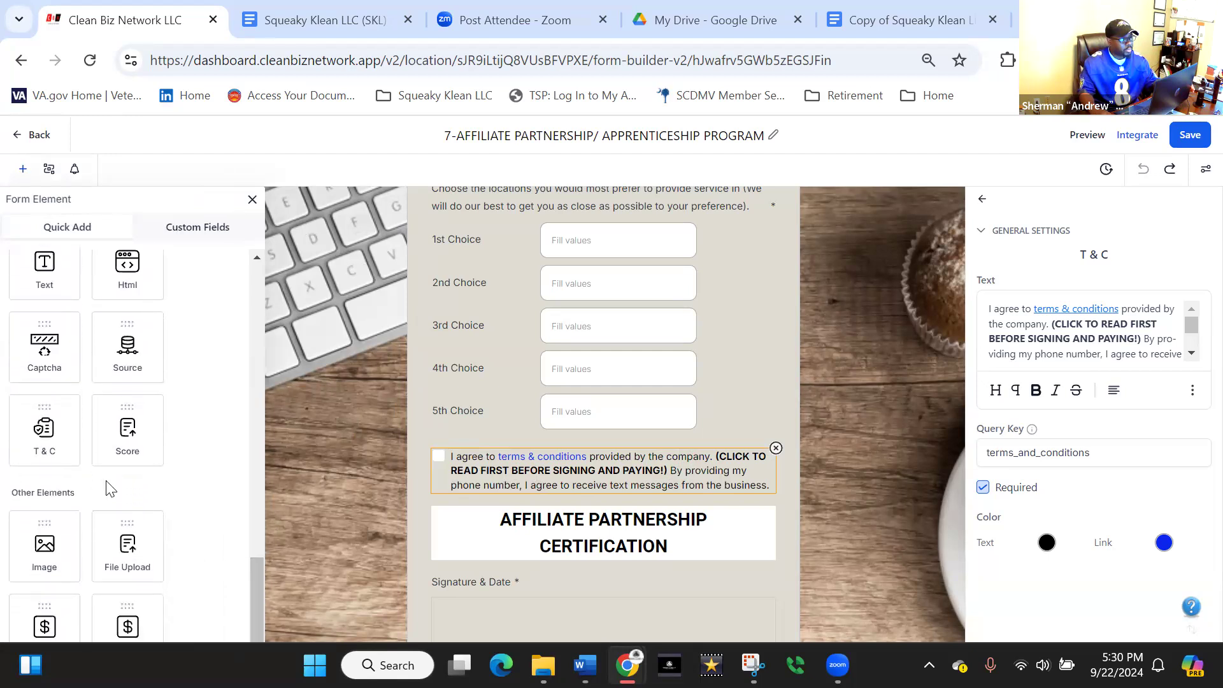
{"action": "left_click_drag", "start_coordinate": [44, 428], "coordinate": [461, 489]}
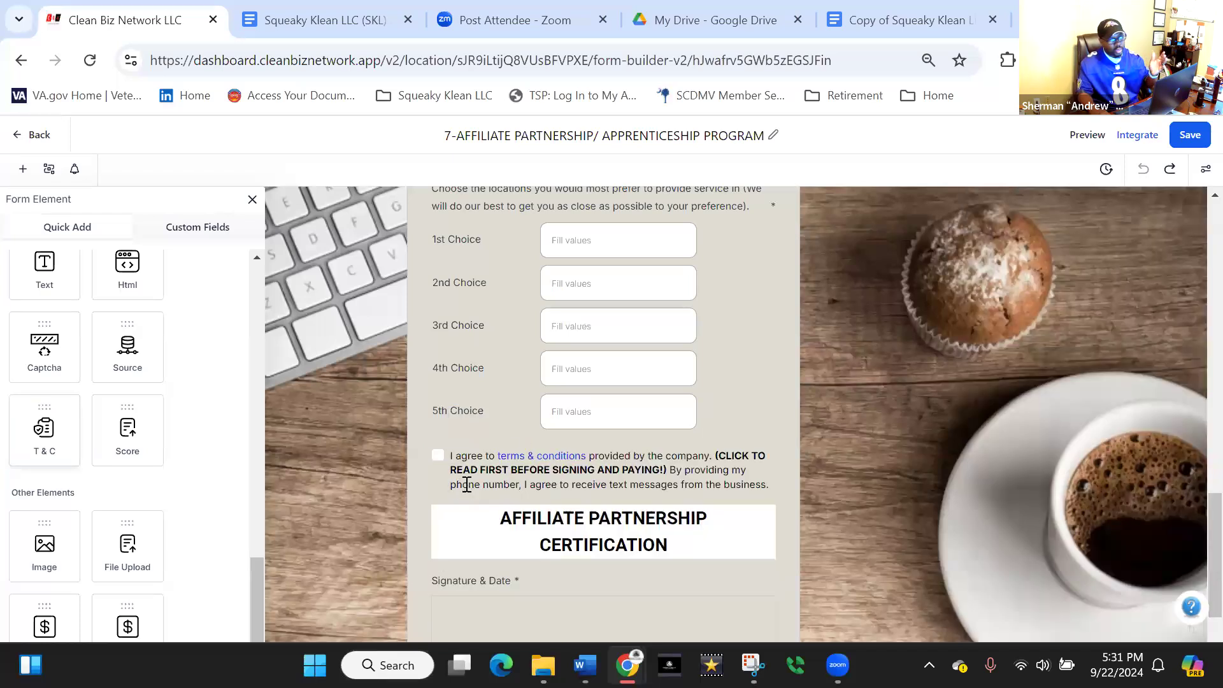
{"action": "left_click", "coordinate": [578, 477]}
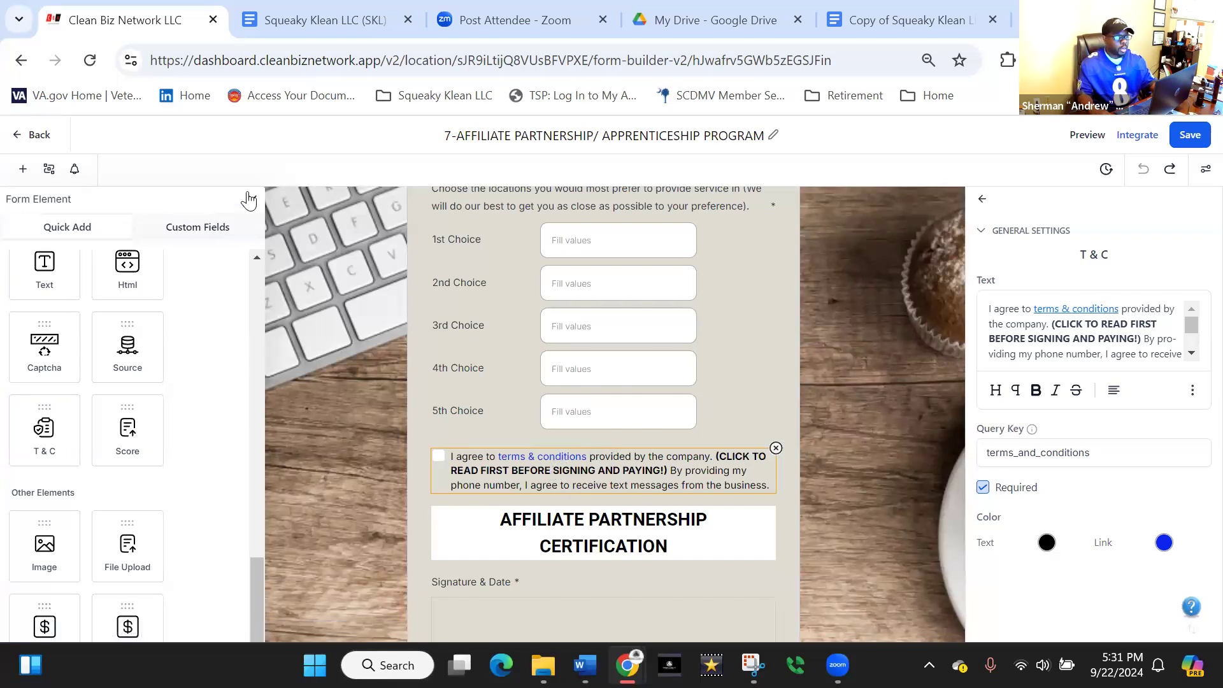
{"action": "left_click", "coordinate": [248, 200]}
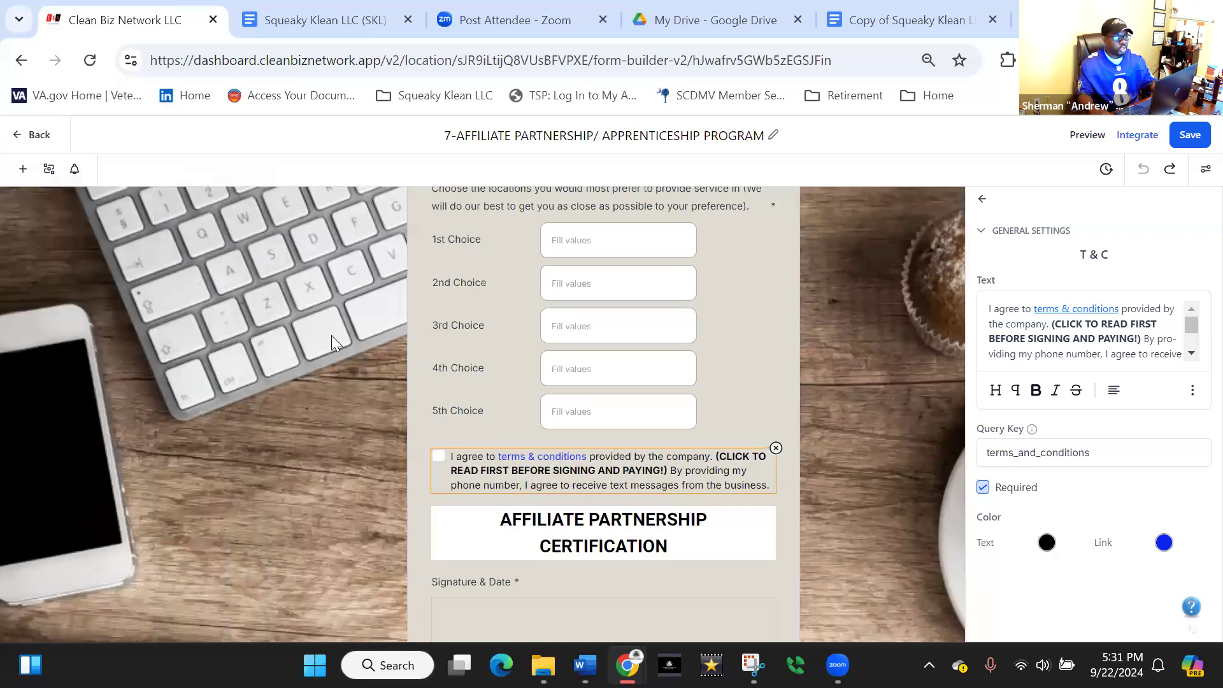
Step: Follow the terms & conditions link, copy the web address of the Subcontractor/Apprenticeship Agreement document, and return to the form builder
{"action": "left_click", "coordinate": [551, 463]}
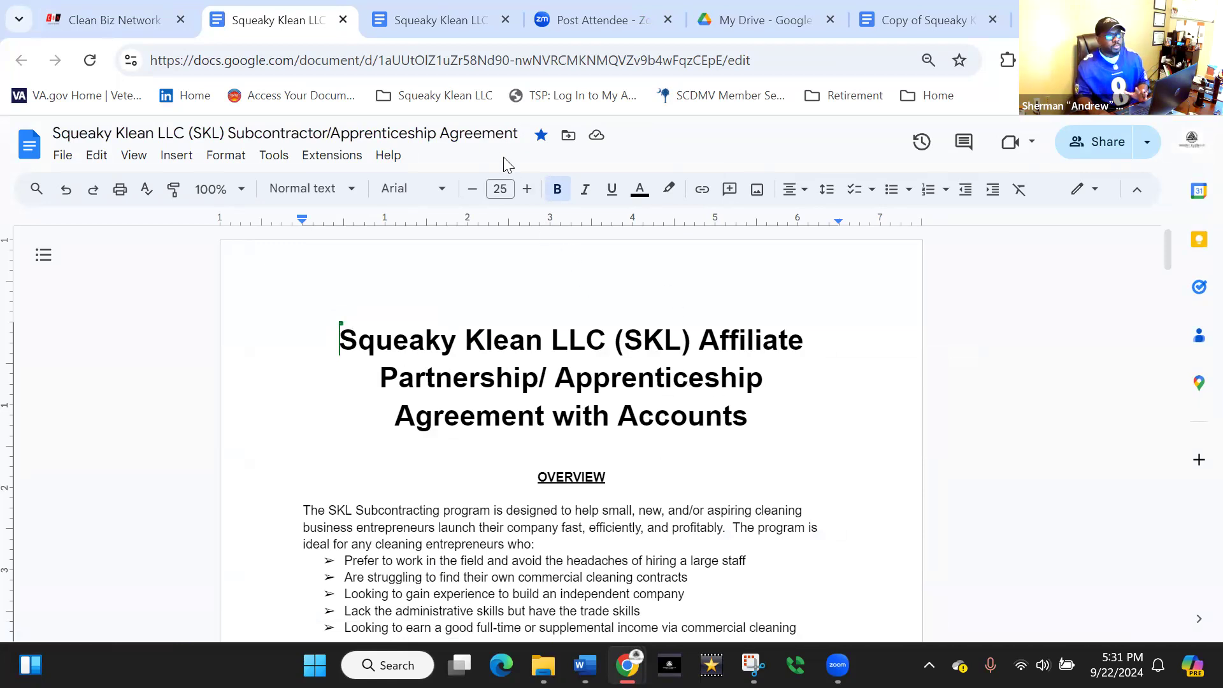
{"action": "left_click", "coordinate": [523, 56]}
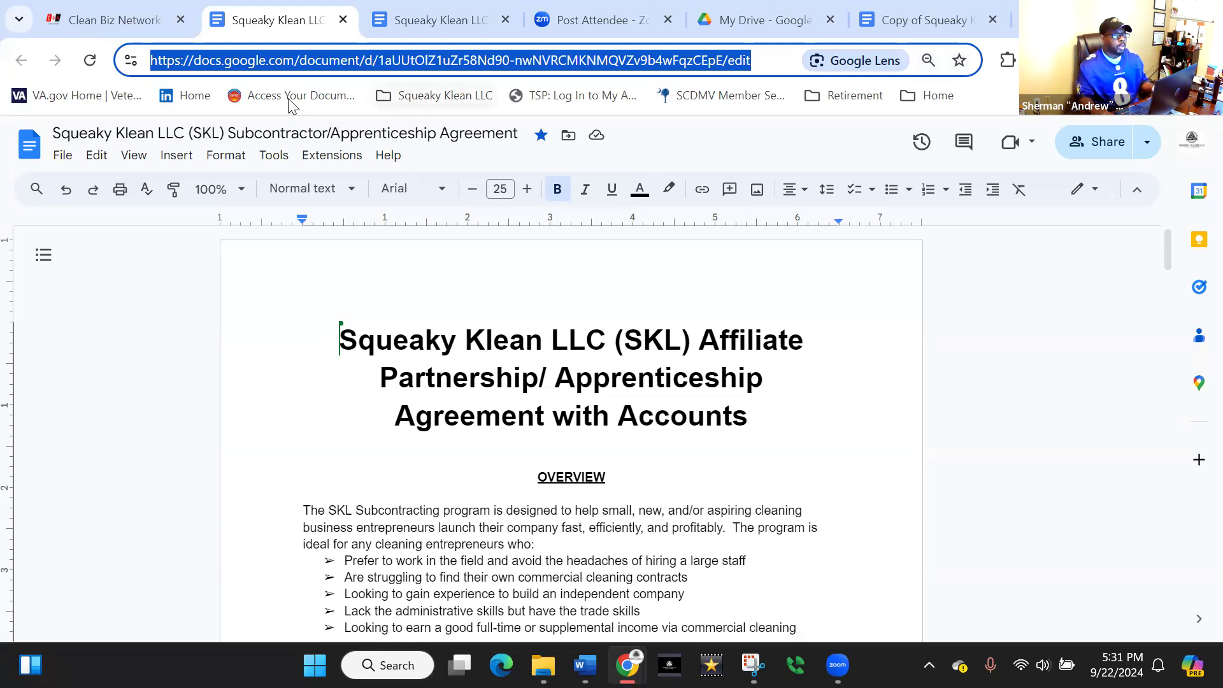
{"action": "left_click", "coordinate": [127, 17]}
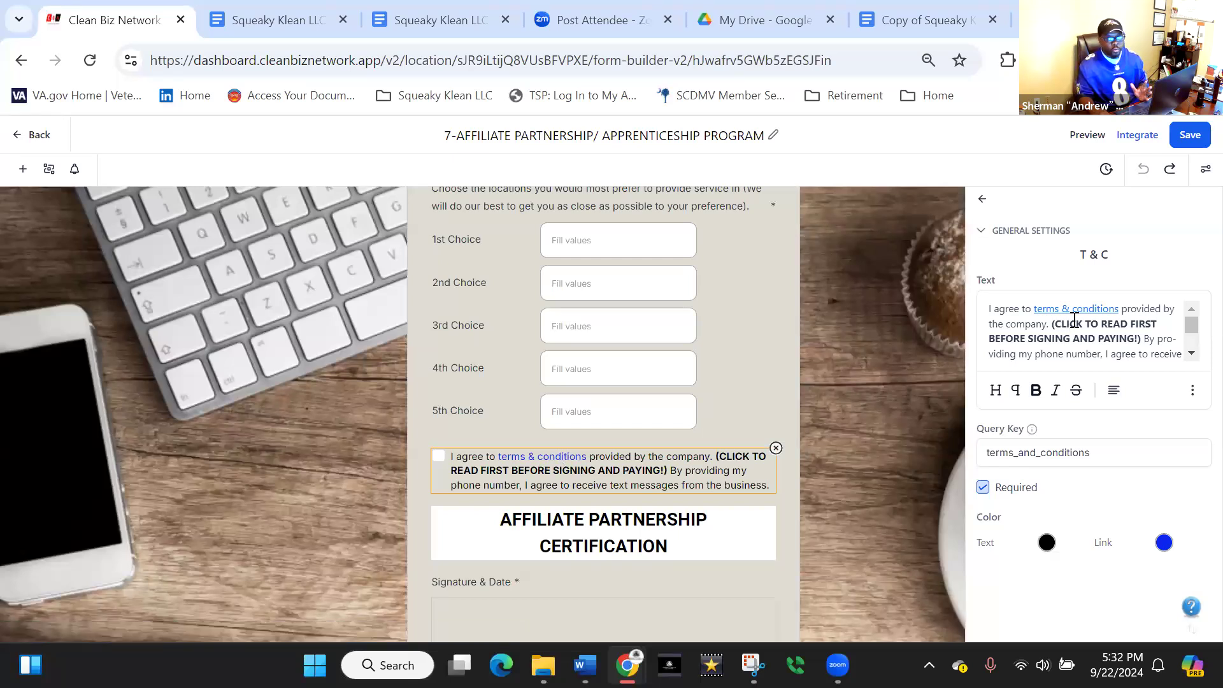
{"action": "left_click", "coordinate": [653, 372]}
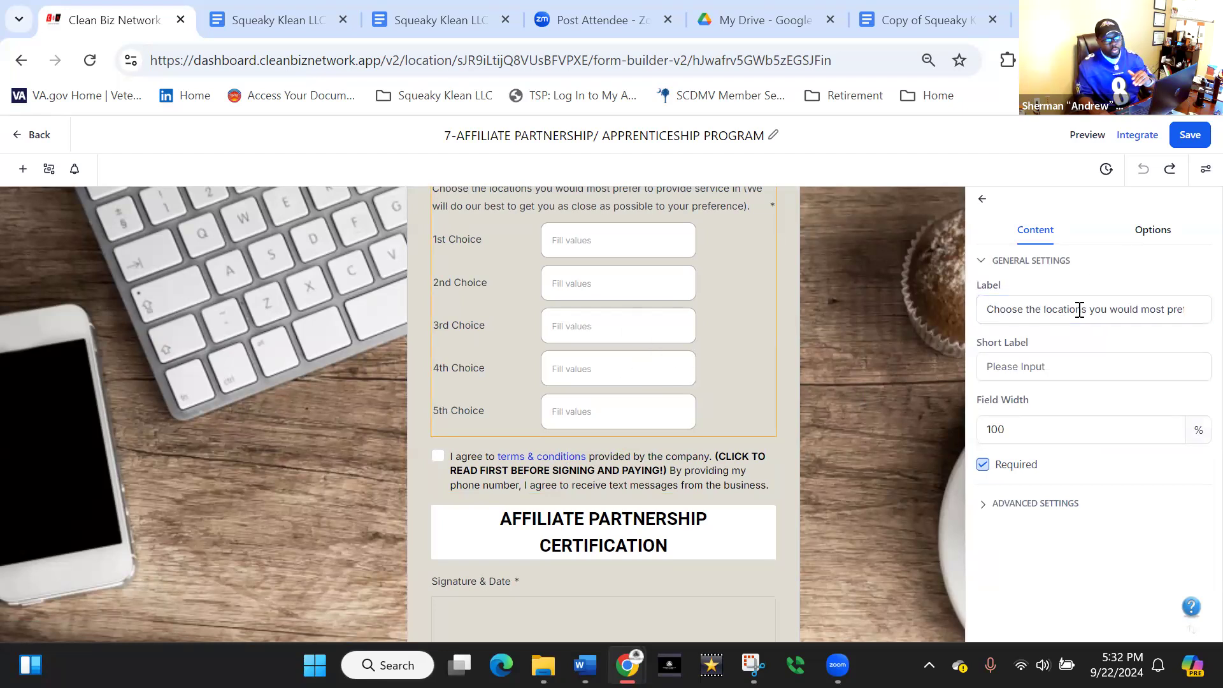
{"action": "left_click", "coordinate": [982, 199]}
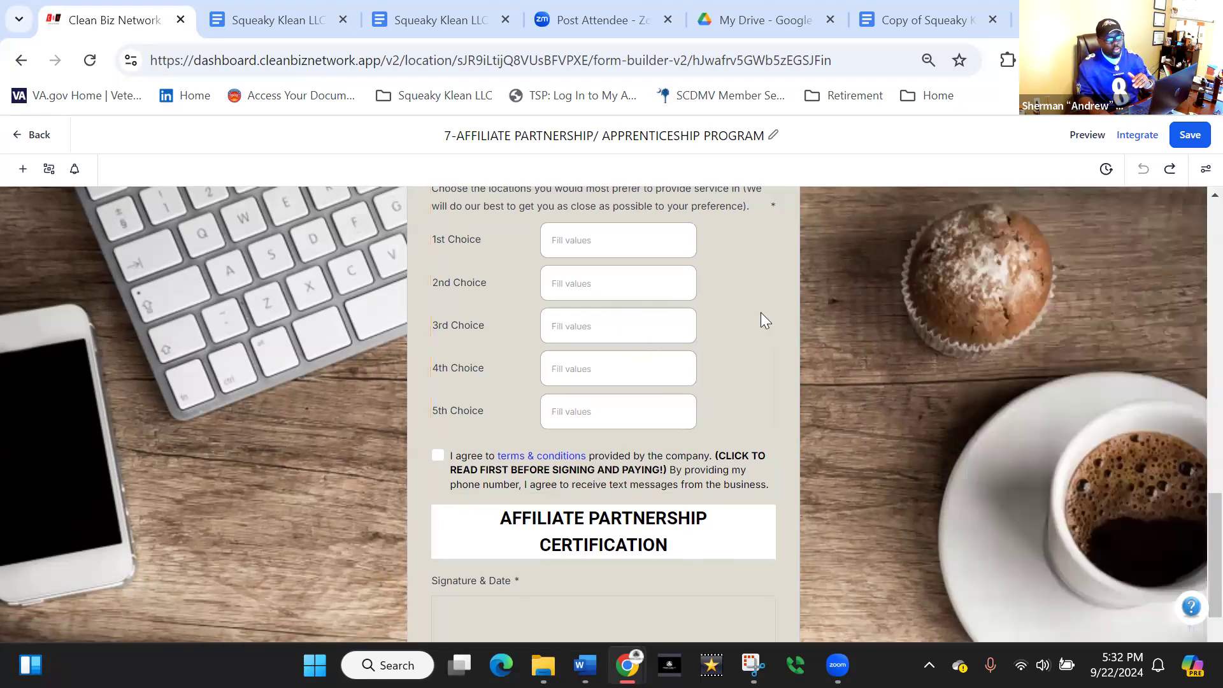
{"action": "left_click", "coordinate": [715, 334]}
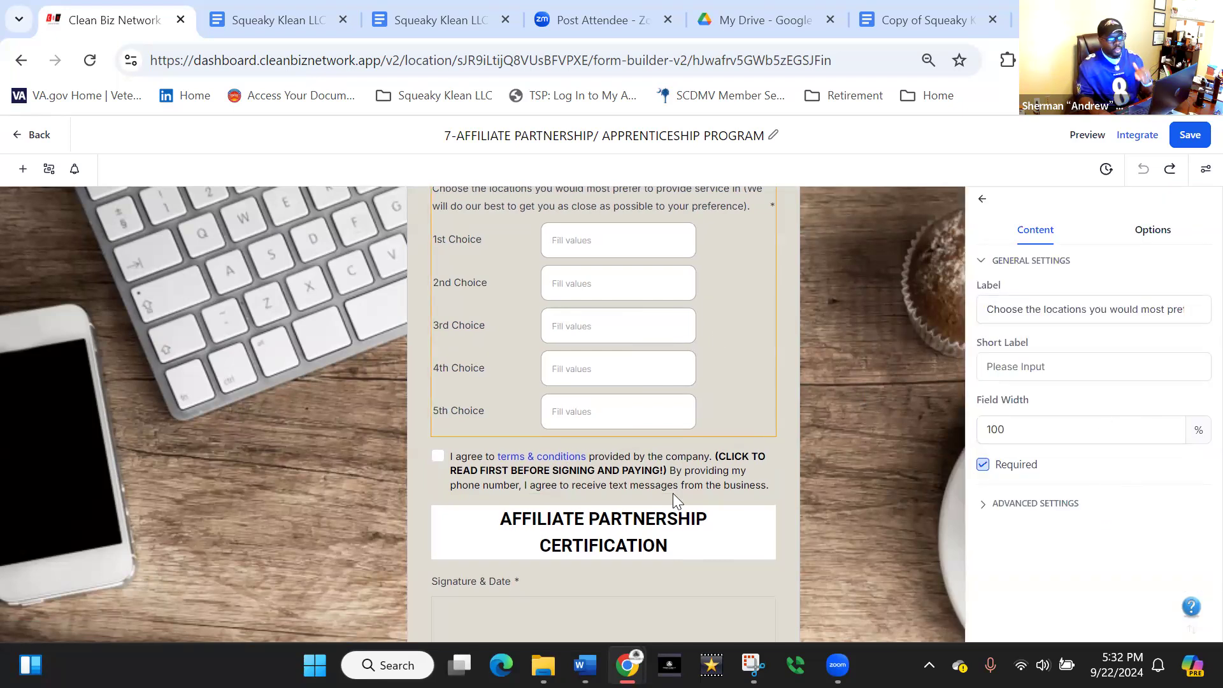
{"action": "left_click", "coordinate": [692, 472]}
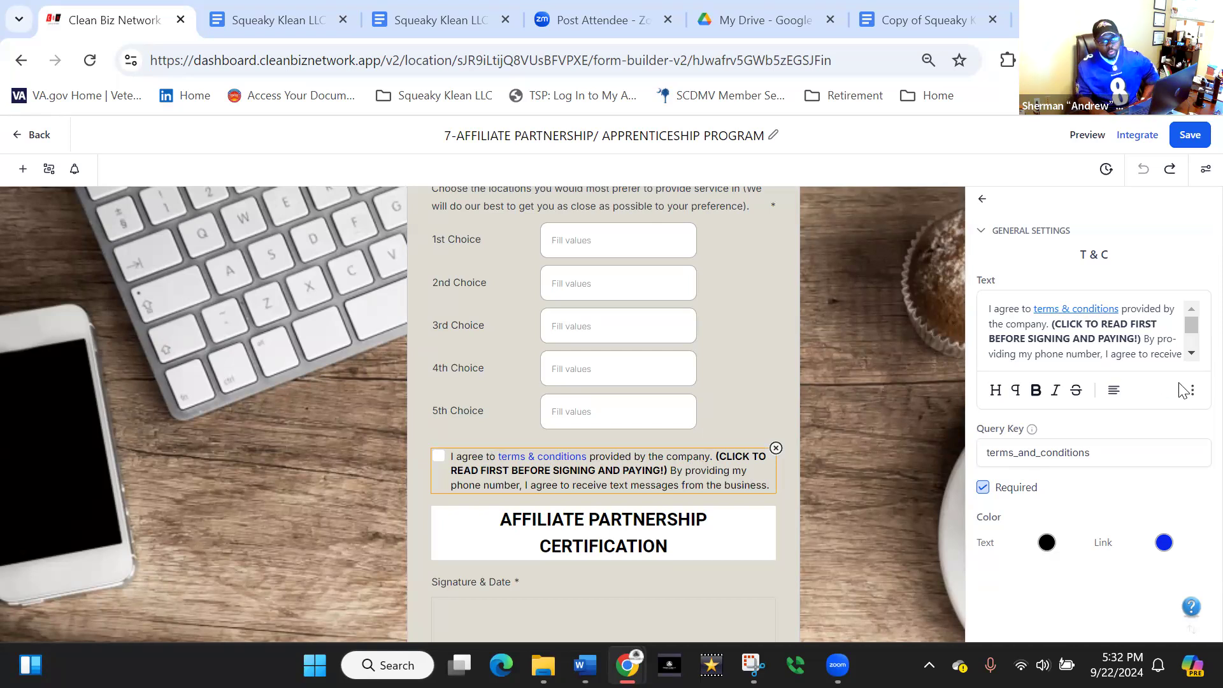
{"action": "left_click", "coordinate": [1192, 392]}
{"action": "left_click", "coordinate": [1193, 341]}
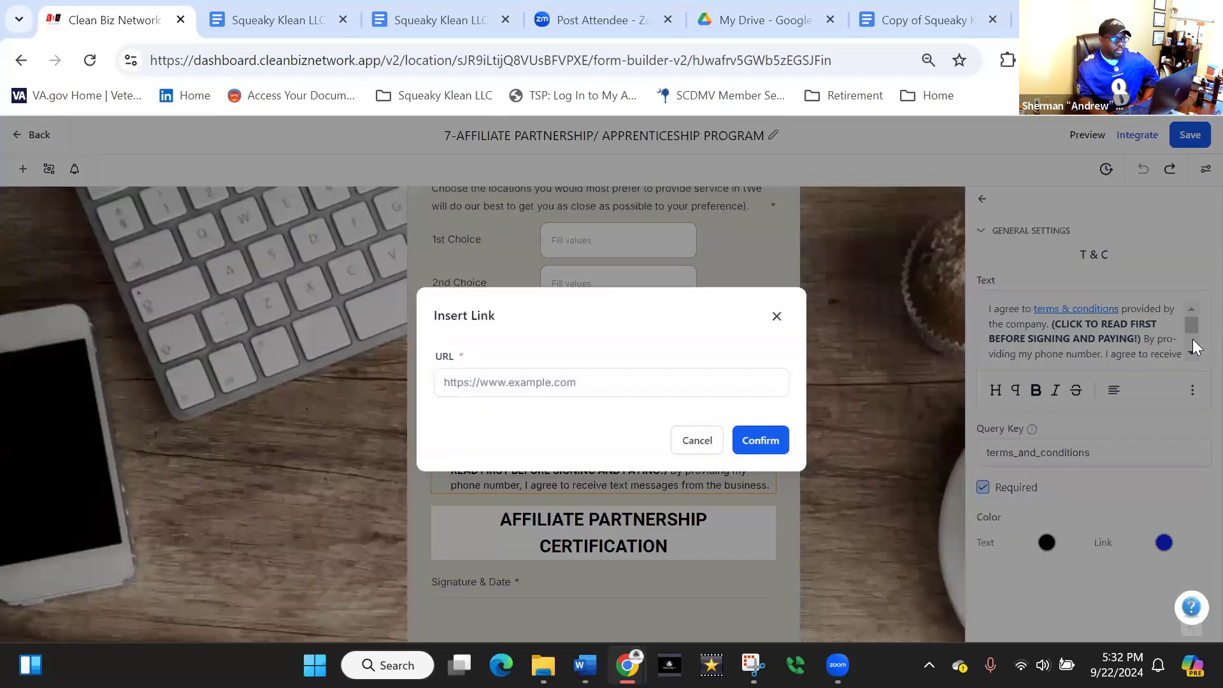
{"action": "left_click", "coordinate": [776, 318]}
Step: Remove the existing hyperlink from "terms & conditions" in the T & C text
{"action": "left_click", "coordinate": [1193, 390]}
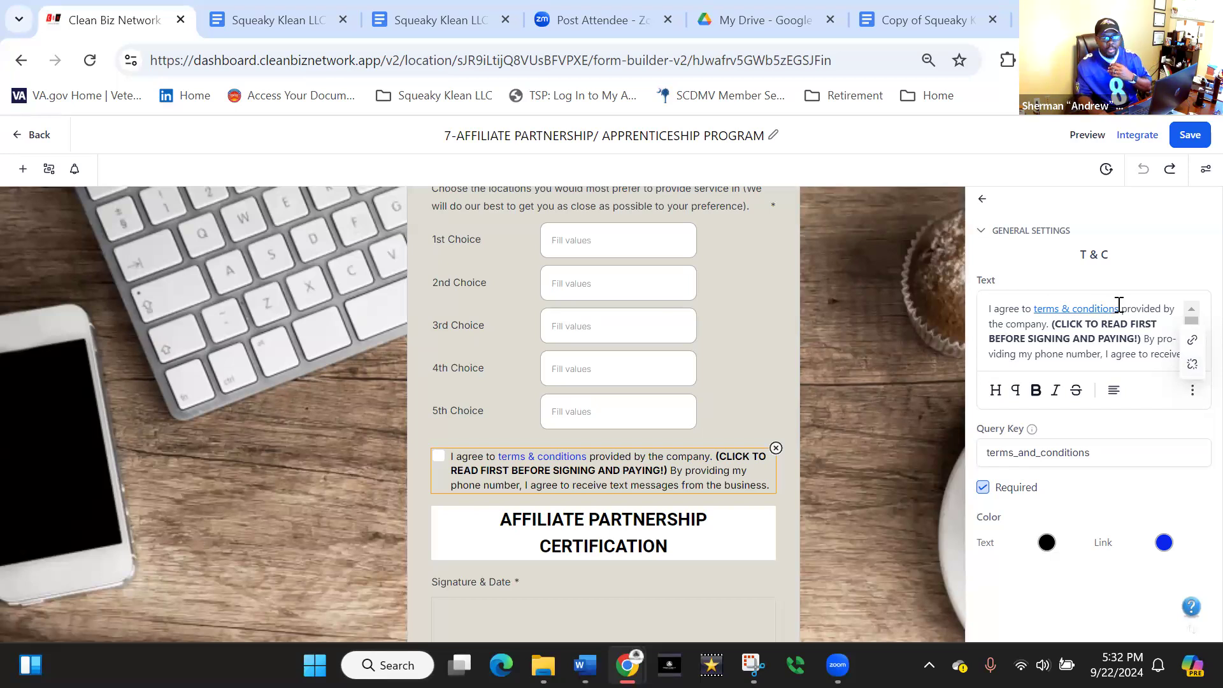
{"action": "left_click", "coordinate": [1193, 367]}
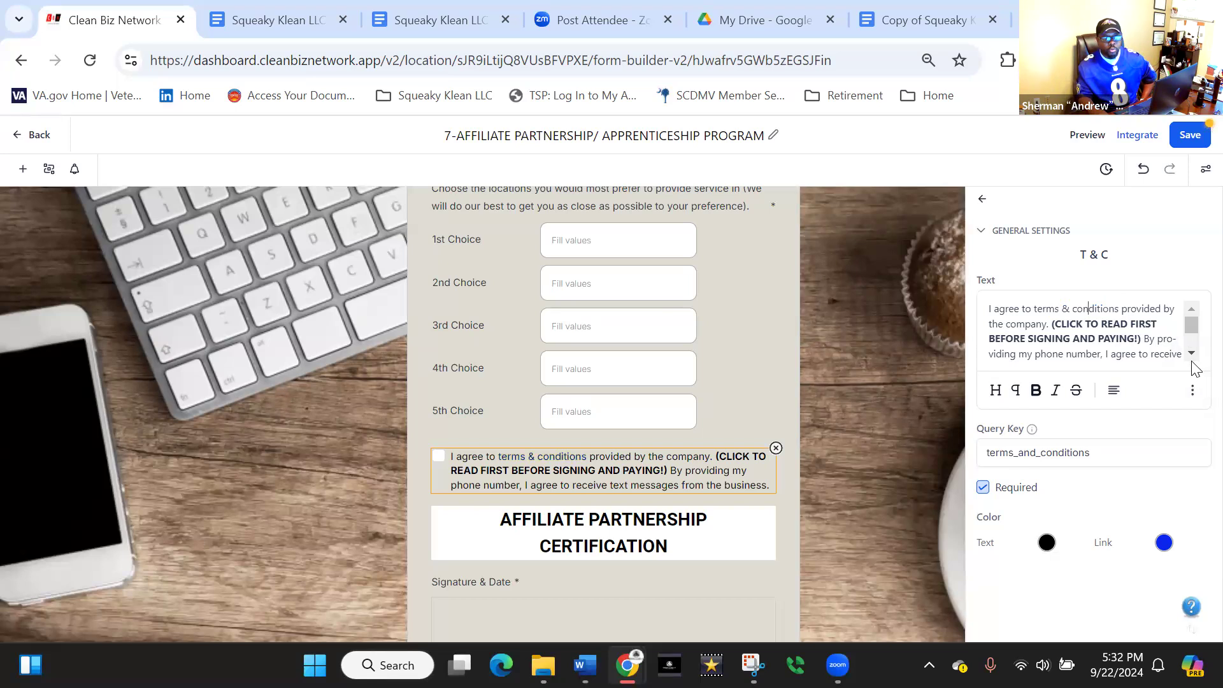
{"action": "mouse_move", "coordinate": [1192, 376]}
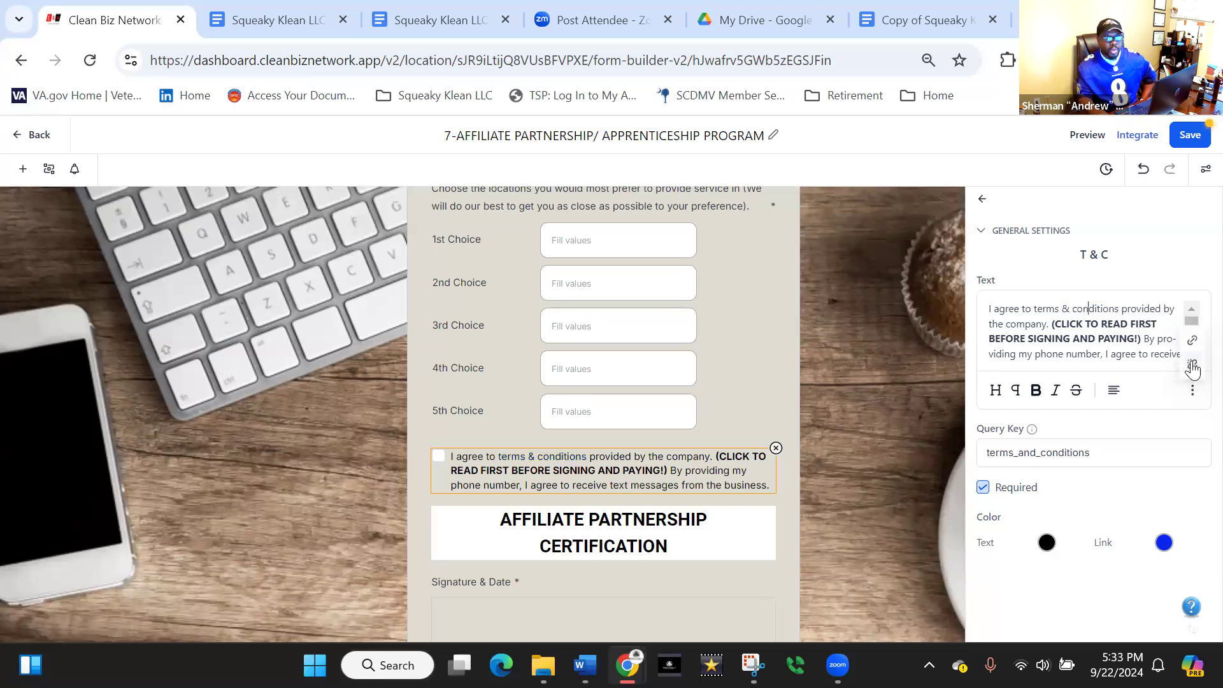
{"action": "left_click", "coordinate": [1068, 309]}
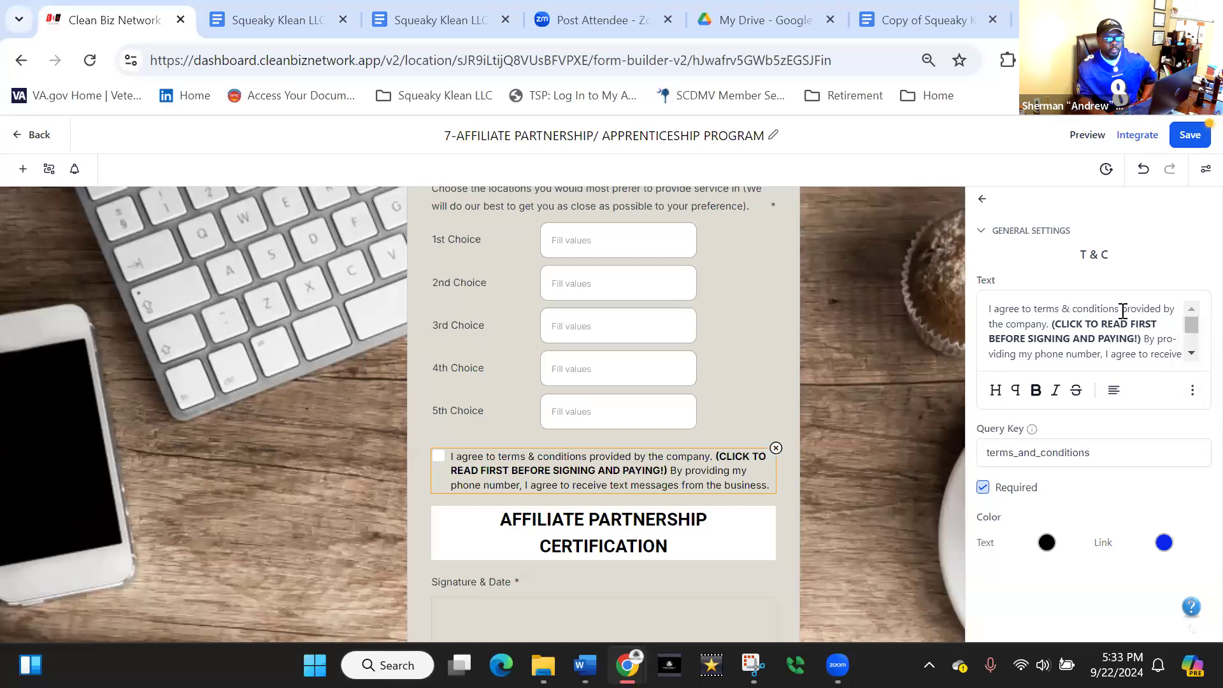
{"action": "left_click_drag", "start_coordinate": [1119, 311], "coordinate": [1034, 310]}
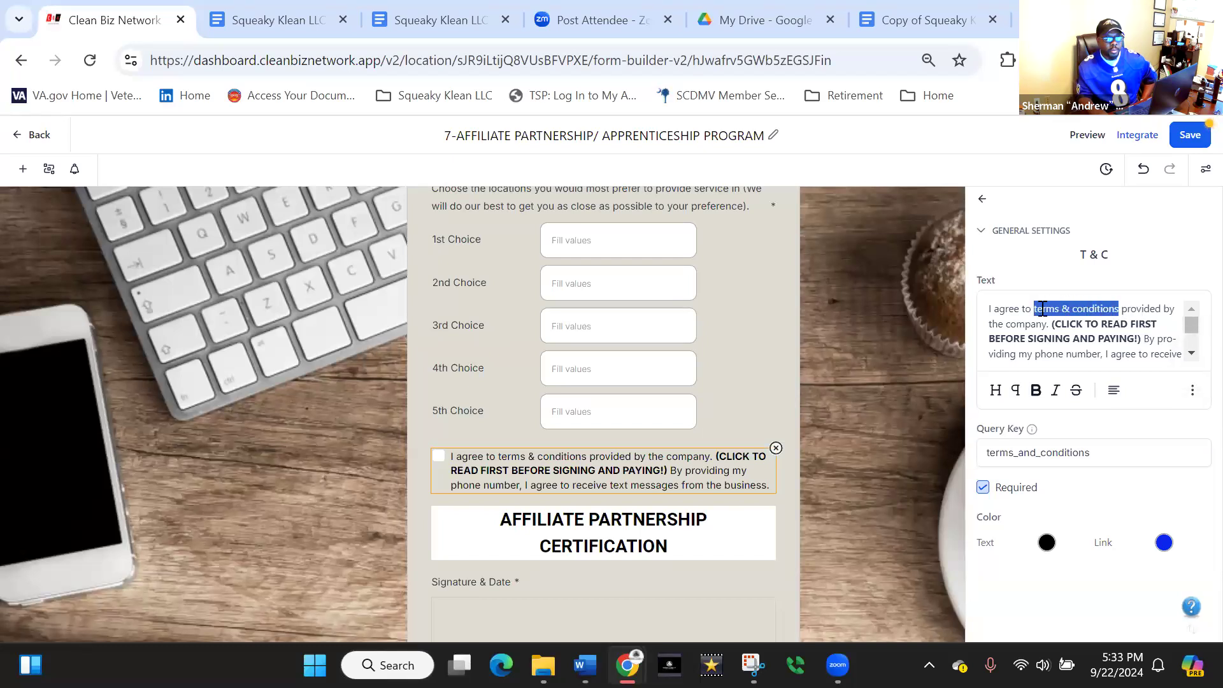
{"action": "left_click", "coordinate": [1192, 389]}
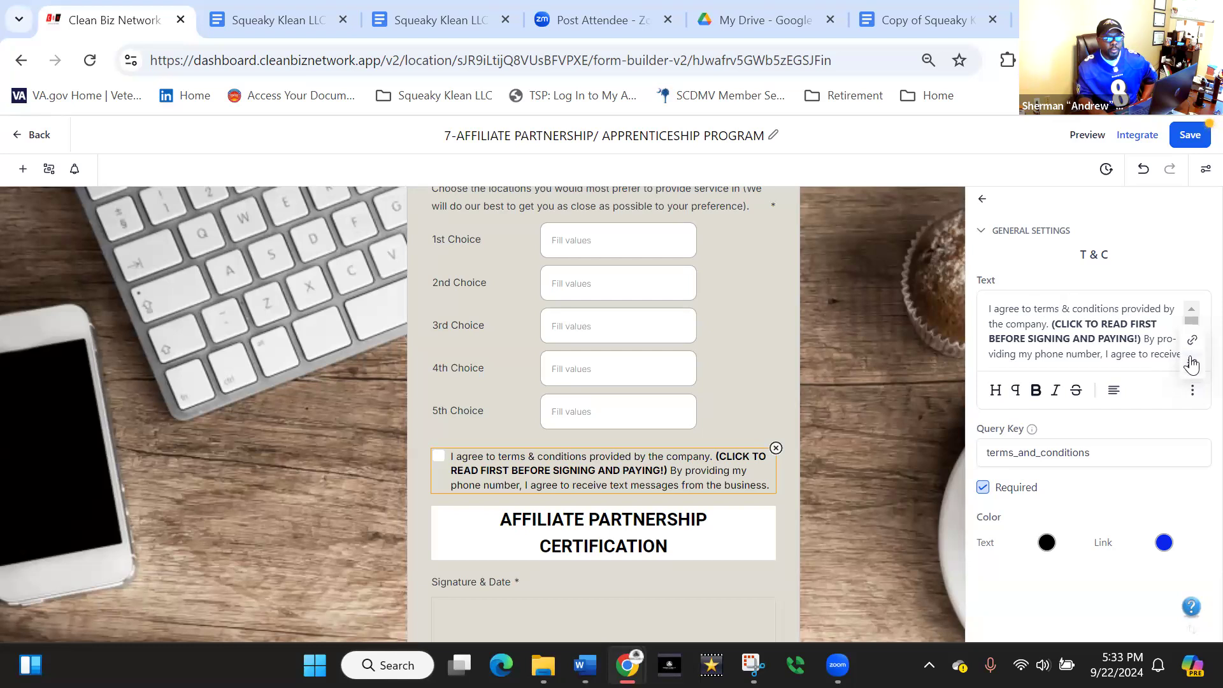
{"action": "left_click", "coordinate": [1192, 365]}
{"action": "left_click", "coordinate": [1141, 352]}
{"action": "left_click_drag", "start_coordinate": [1115, 312], "coordinate": [1037, 314]}
{"action": "left_click", "coordinate": [1193, 390]}
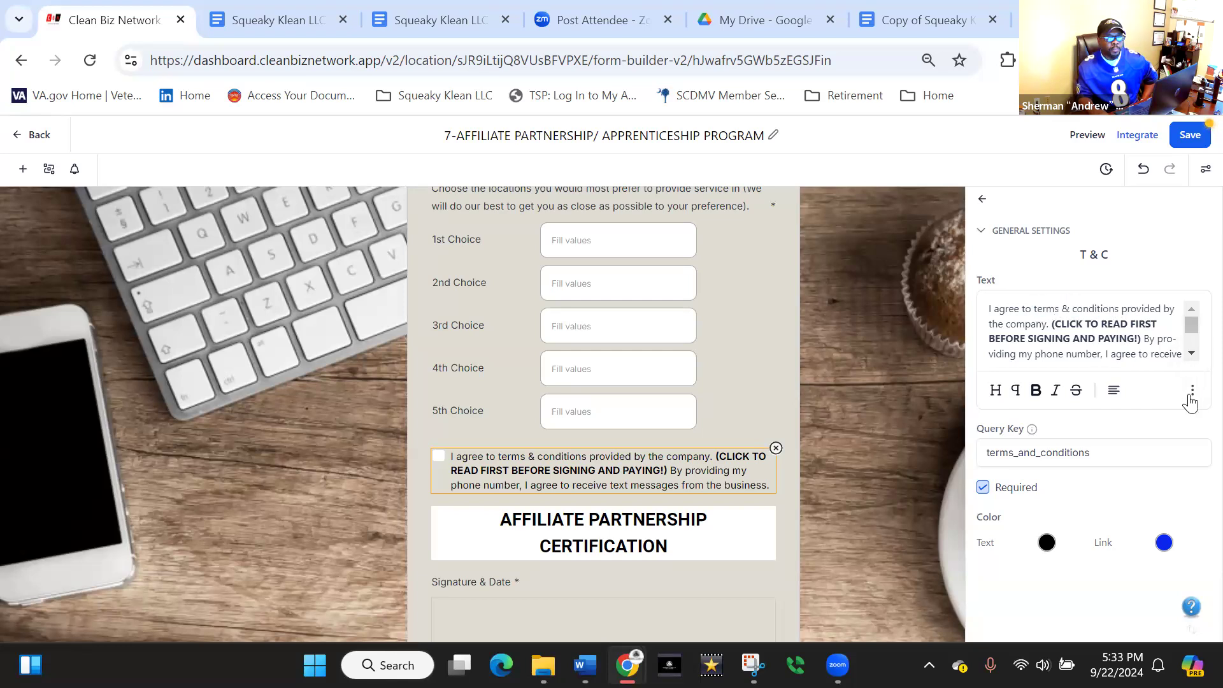
{"action": "left_click", "coordinate": [1192, 342]}
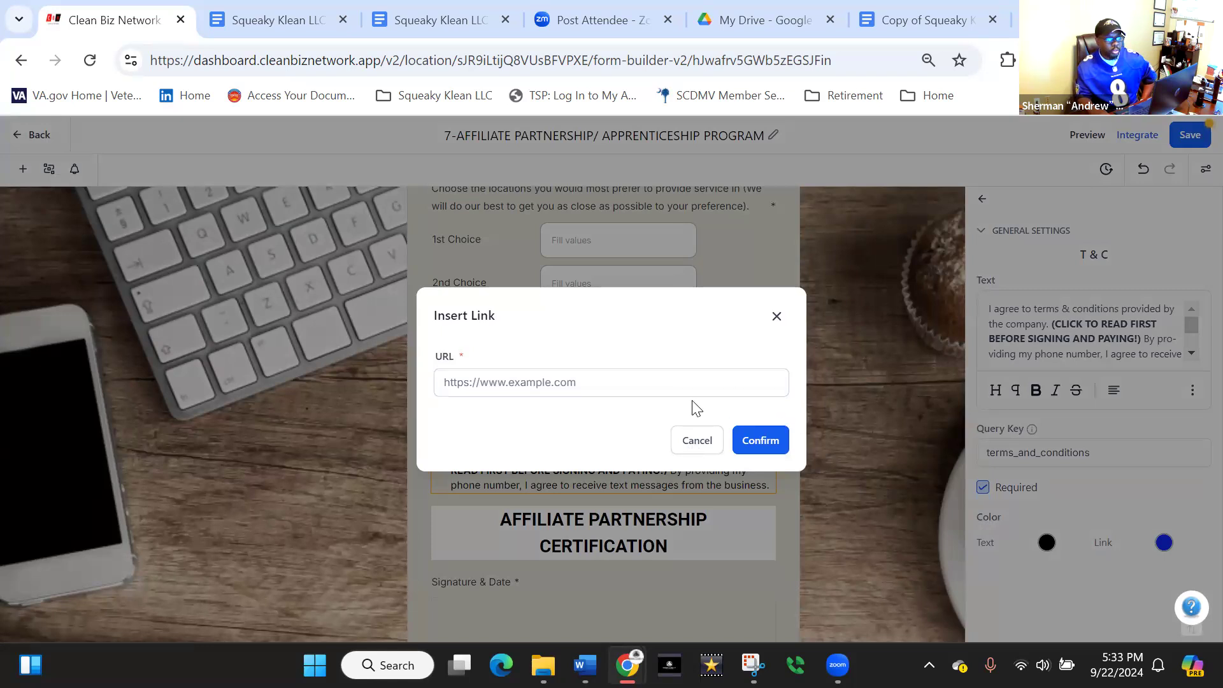
{"action": "left_click", "coordinate": [701, 442]}
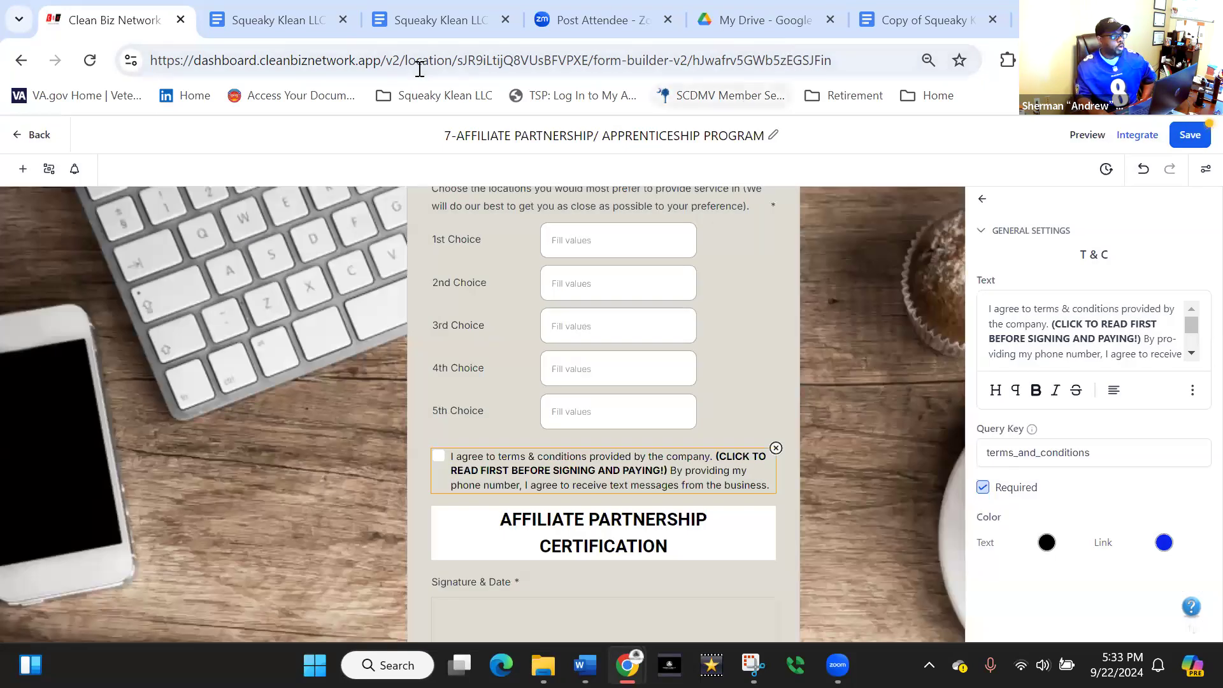
Step: Link the words "terms & conditions" in the T & C text to the web address of the Subcontractor/Apprenticeship Agreement document
{"action": "left_click", "coordinate": [270, 21]}
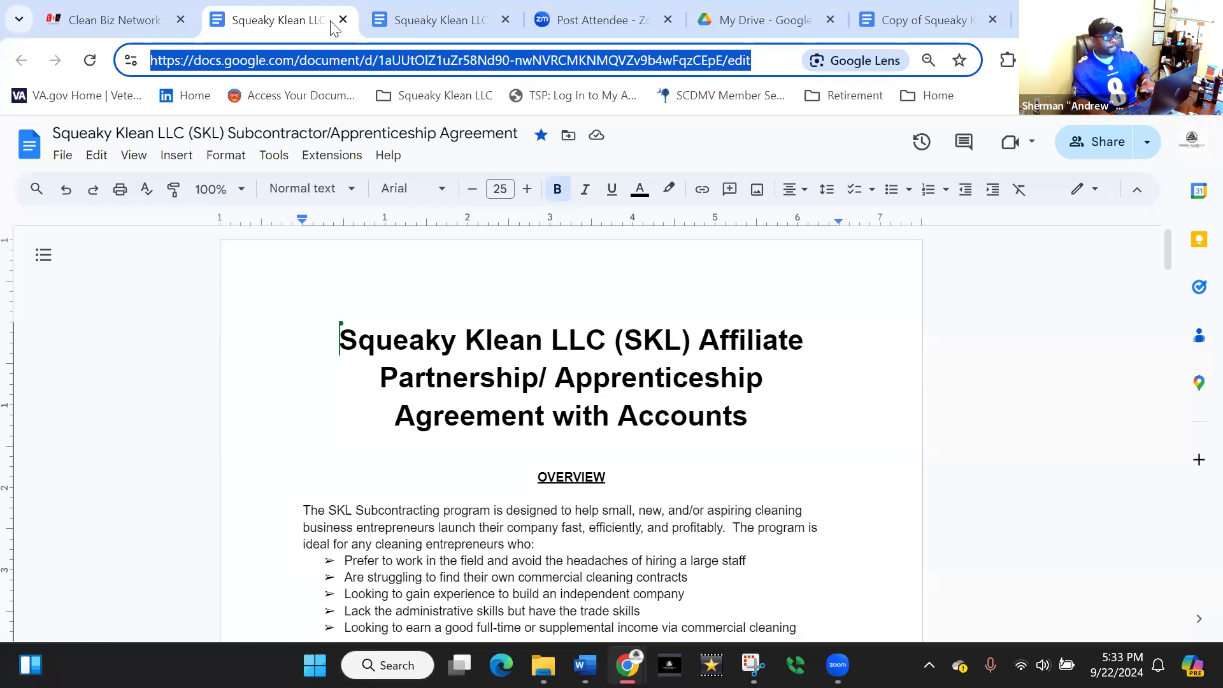
{"action": "left_click", "coordinate": [115, 20]}
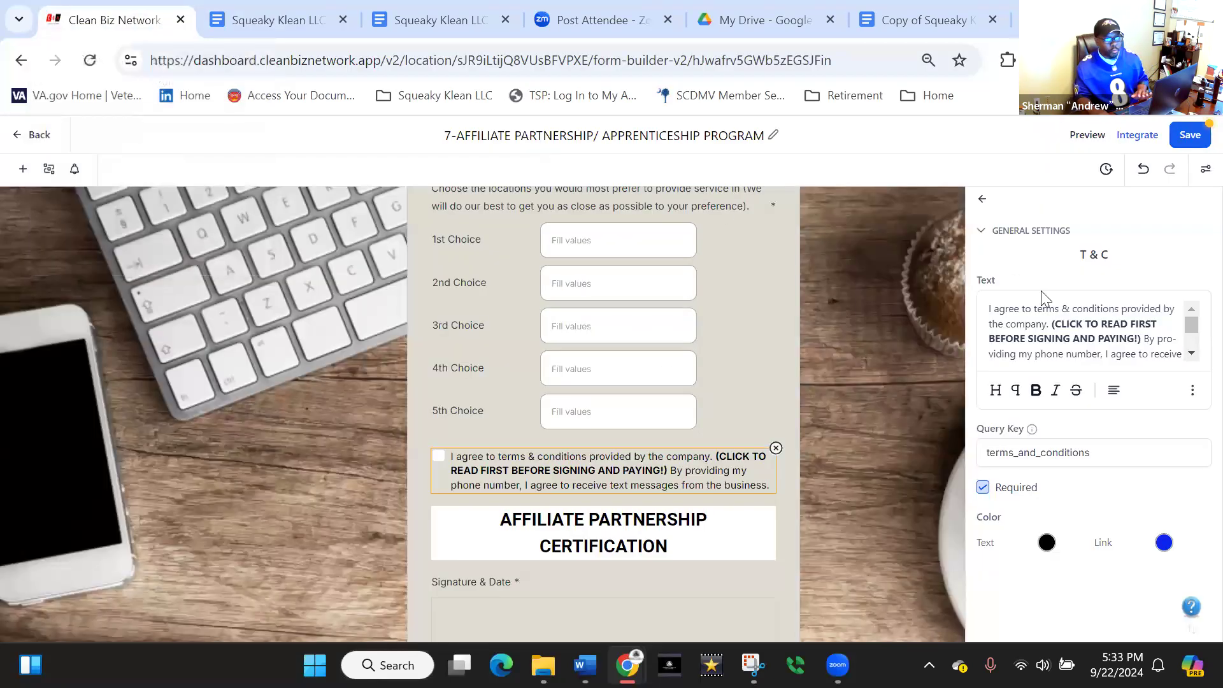
{"action": "left_click_drag", "start_coordinate": [1034, 310], "coordinate": [1120, 308]}
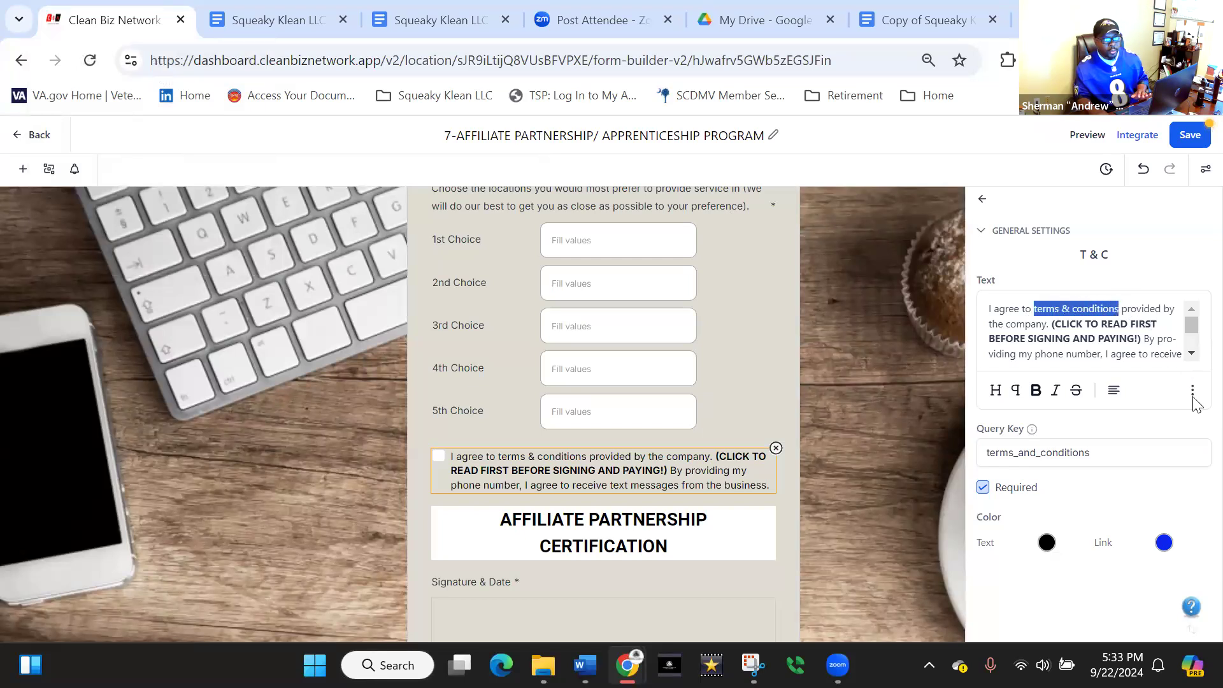
{"action": "left_click", "coordinate": [1193, 394]}
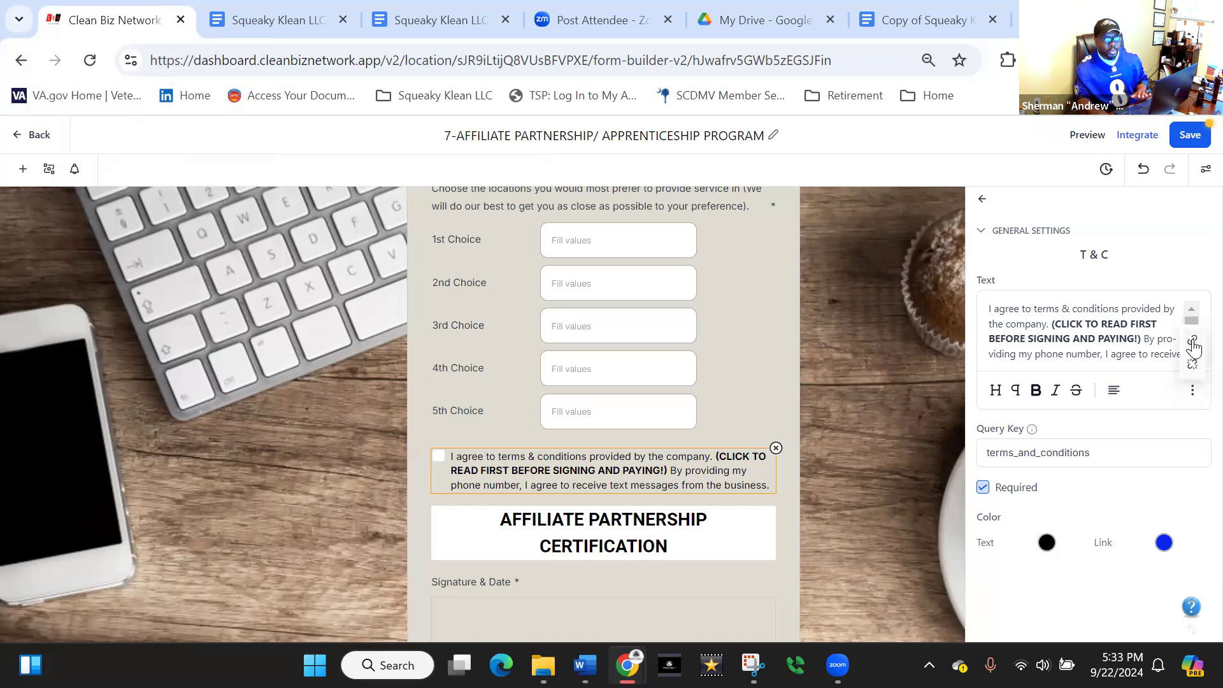
{"action": "left_click", "coordinate": [1194, 346]}
{"action": "left_click", "coordinate": [558, 381]}
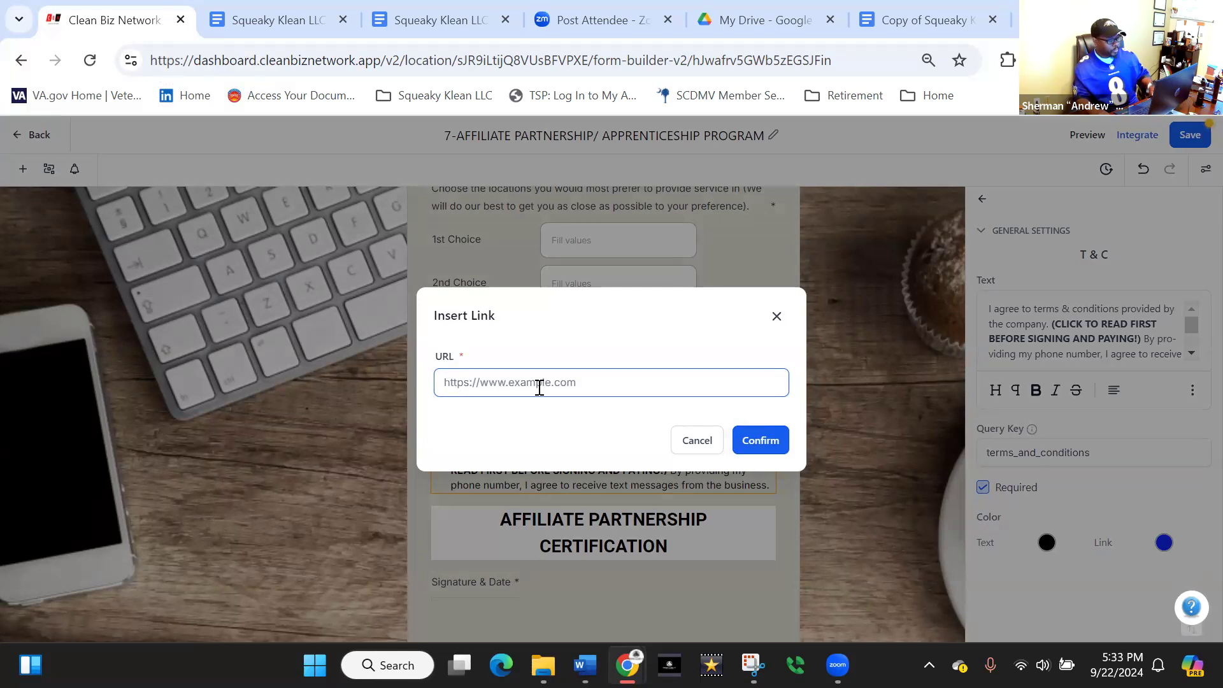
{"action": "key", "text": "ctrl+v"}
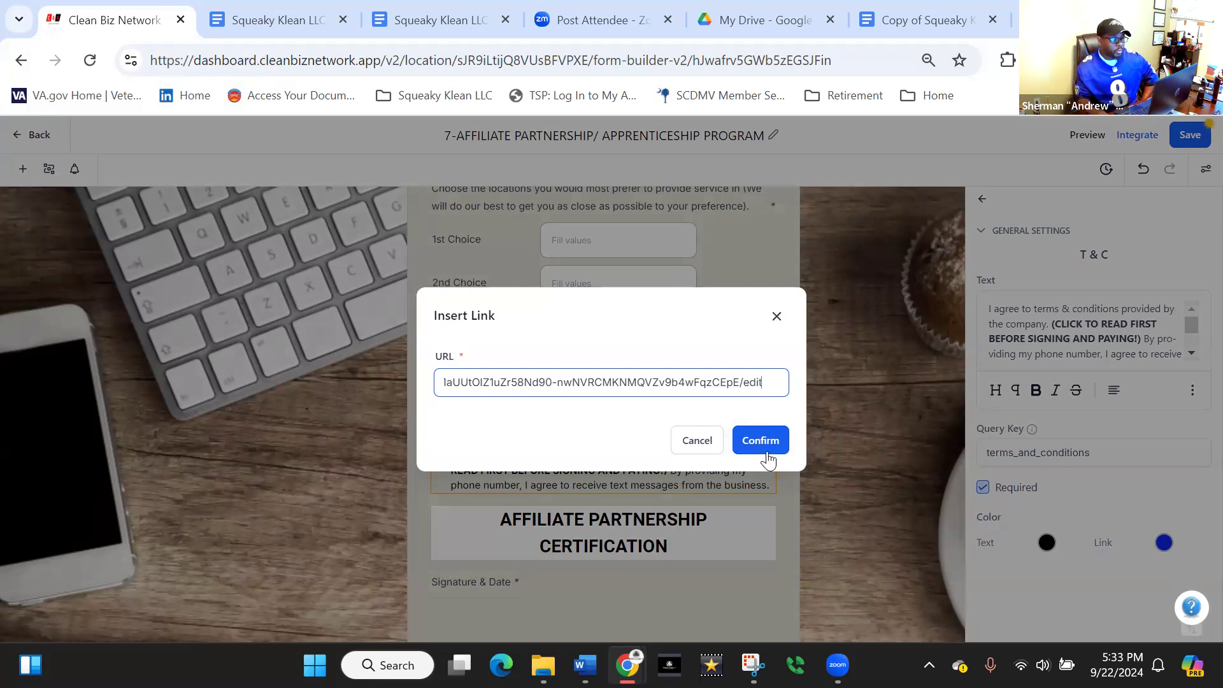
{"action": "left_click", "coordinate": [756, 440]}
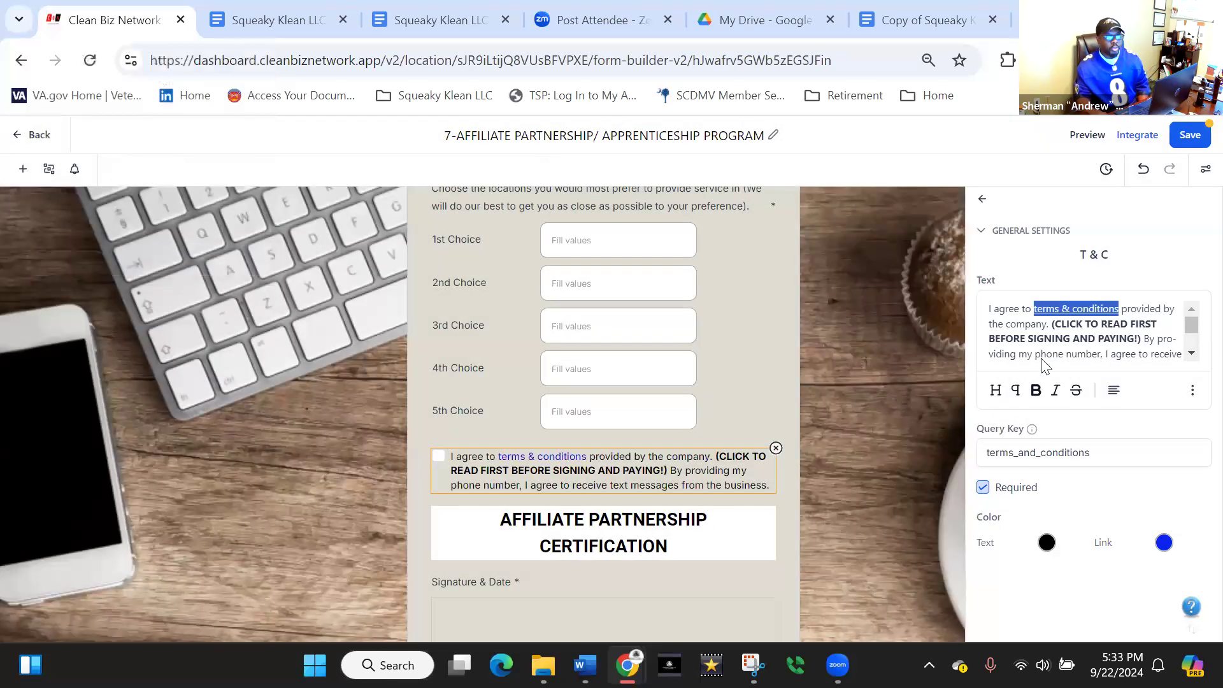
{"action": "left_click", "coordinate": [1123, 309]}
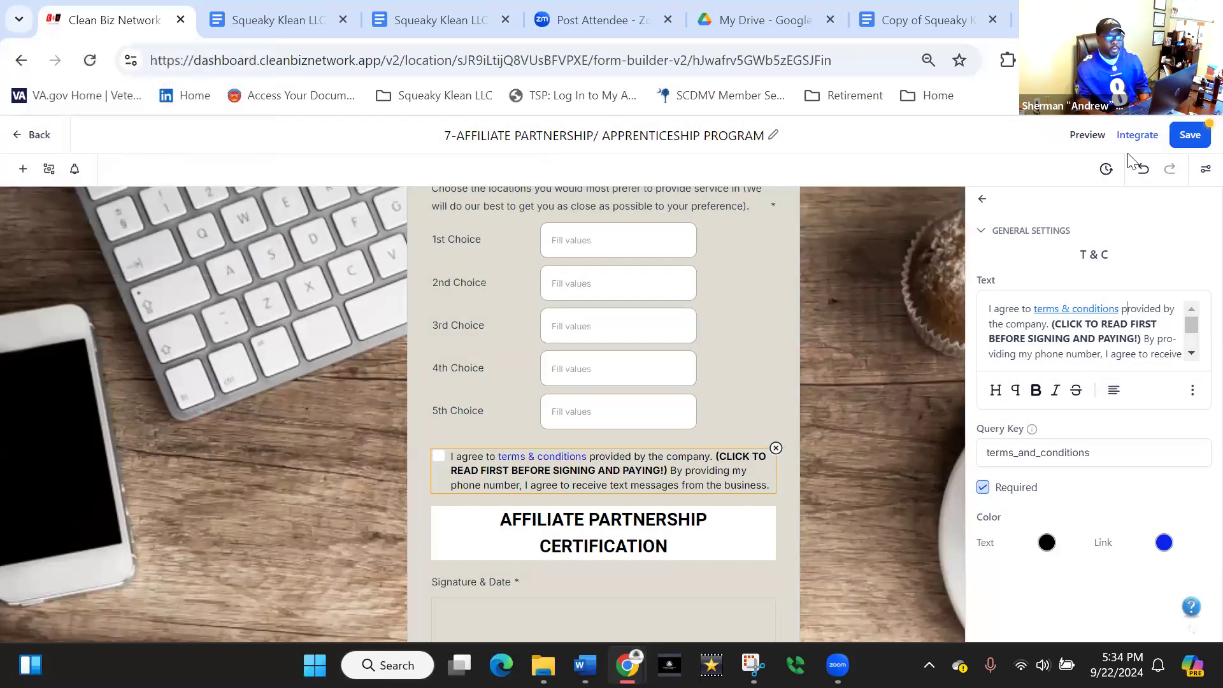
Step: Save the form, test the new terms & conditions link, and return to the form builder
{"action": "left_click", "coordinate": [1189, 136]}
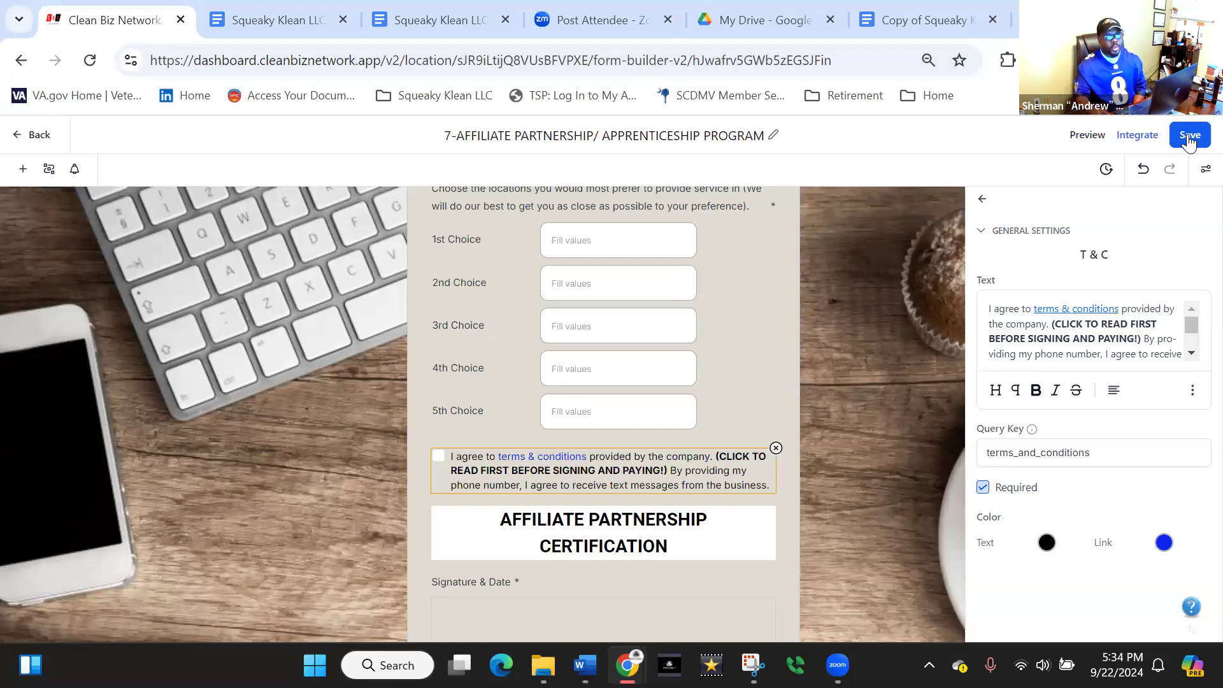
{"action": "left_click", "coordinate": [537, 463]}
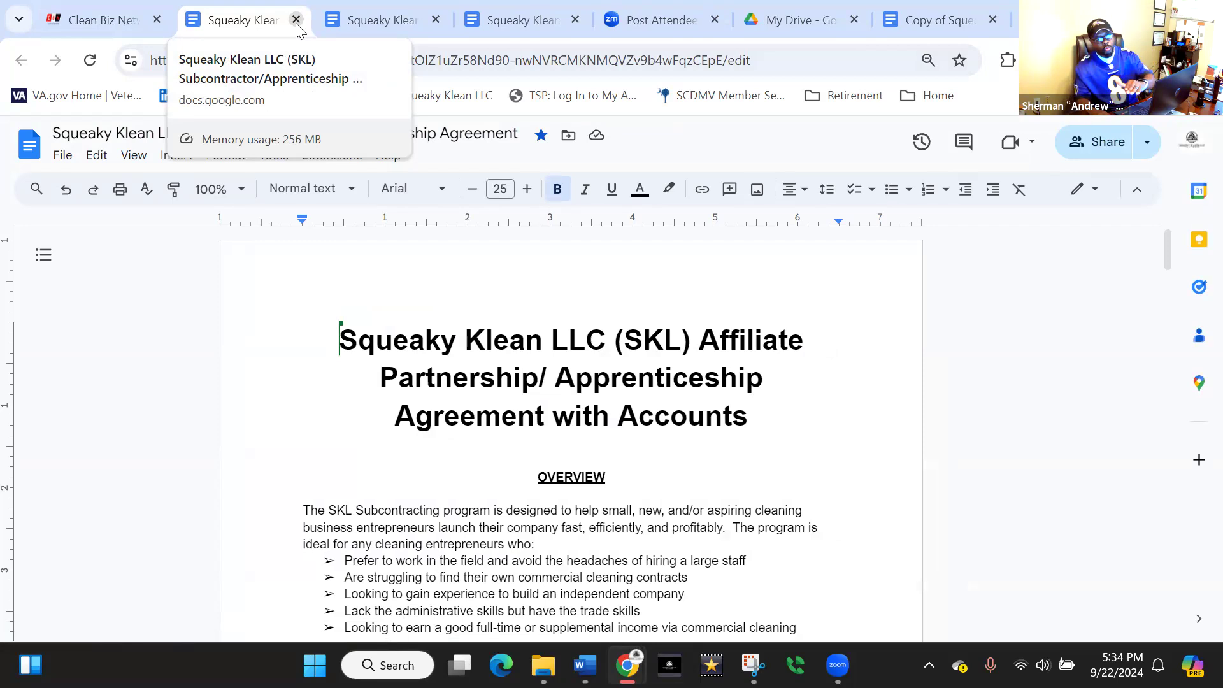
{"action": "left_click", "coordinate": [105, 22]}
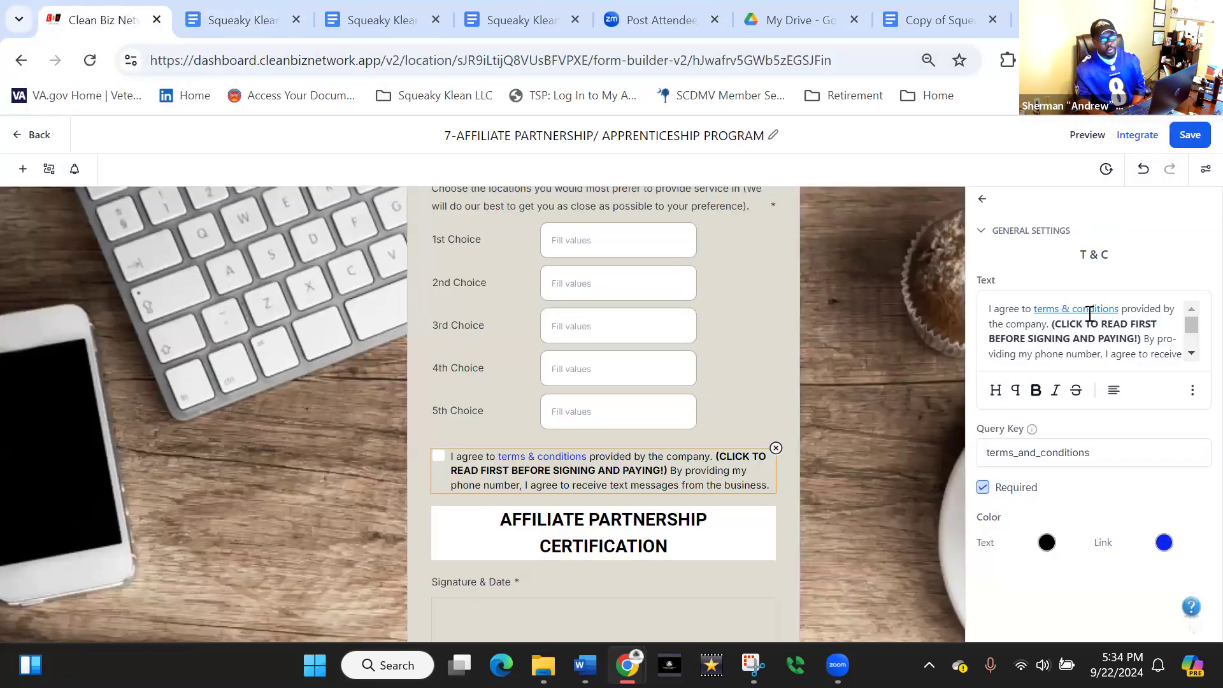